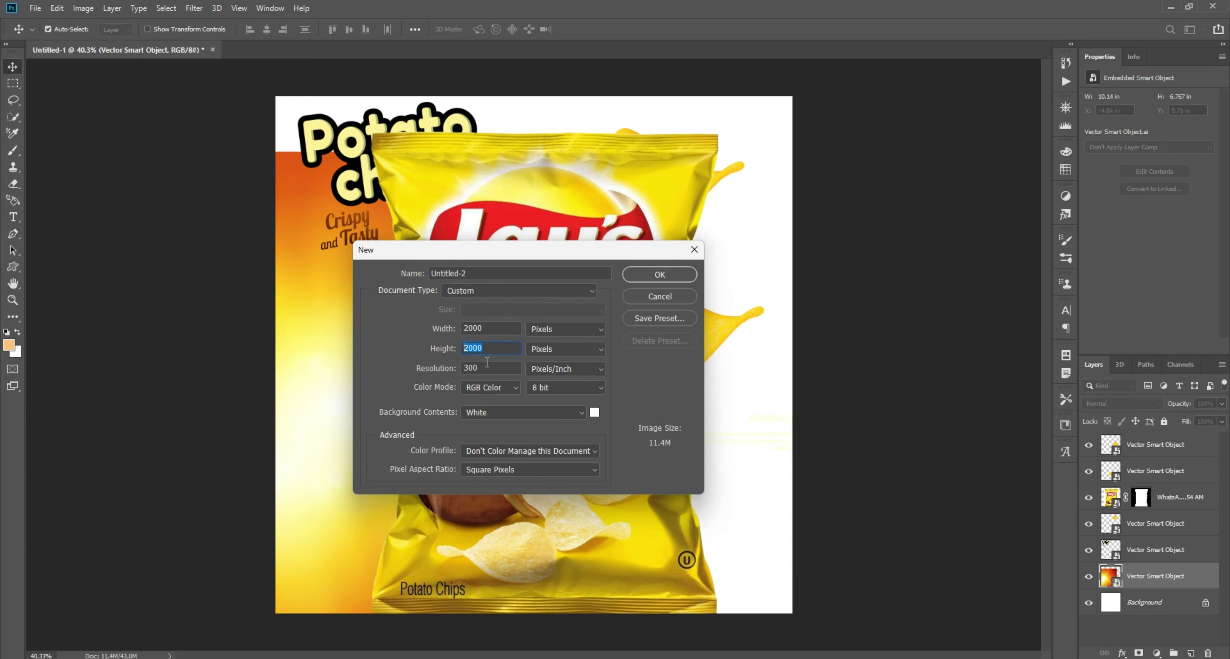
Step: Choose the colour mode for the new 6.667-inch, 300 ppi square document
{"action": "left_click", "coordinate": [492, 387]}
Step: Create the square RGB document and bring the orange burst background into it
{"action": "left_click", "coordinate": [499, 423]}
{"action": "left_click", "coordinate": [659, 274]}
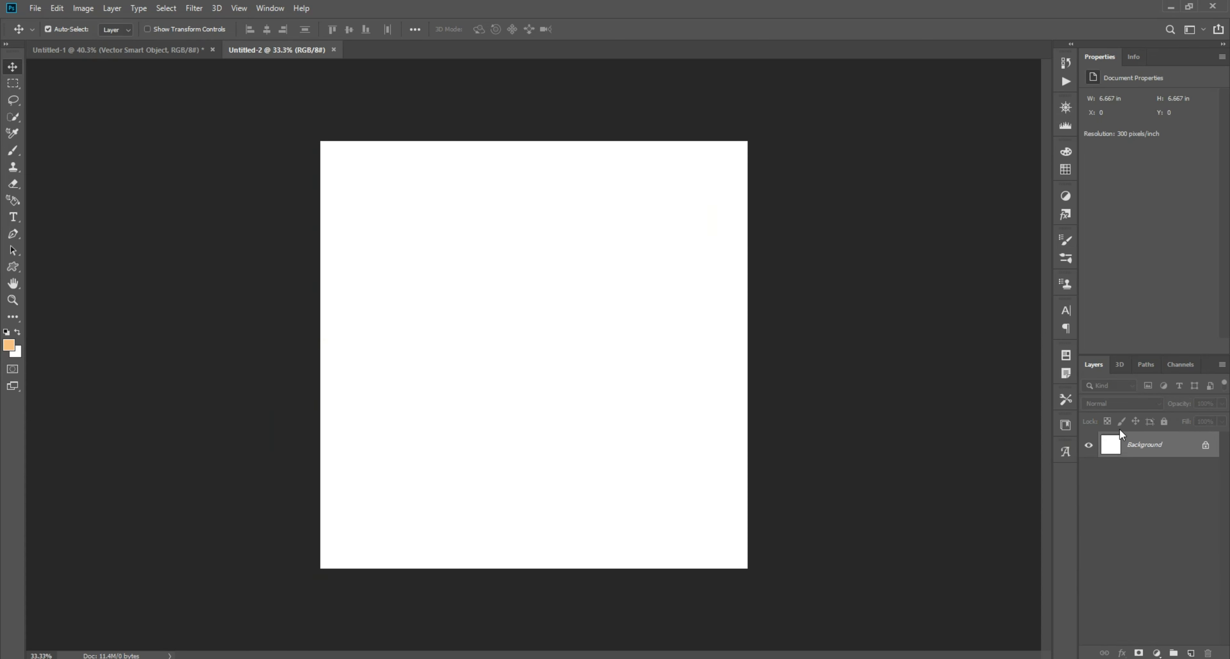
{"action": "left_click", "coordinate": [117, 49]}
{"action": "mouse_move", "coordinate": [325, 334]}
{"action": "left_mouse_down"}
{"action": "mouse_move", "coordinate": [538, 362]}
{"action": "mouse_move", "coordinate": [522, 352]}
{"action": "left_mouse_up"}
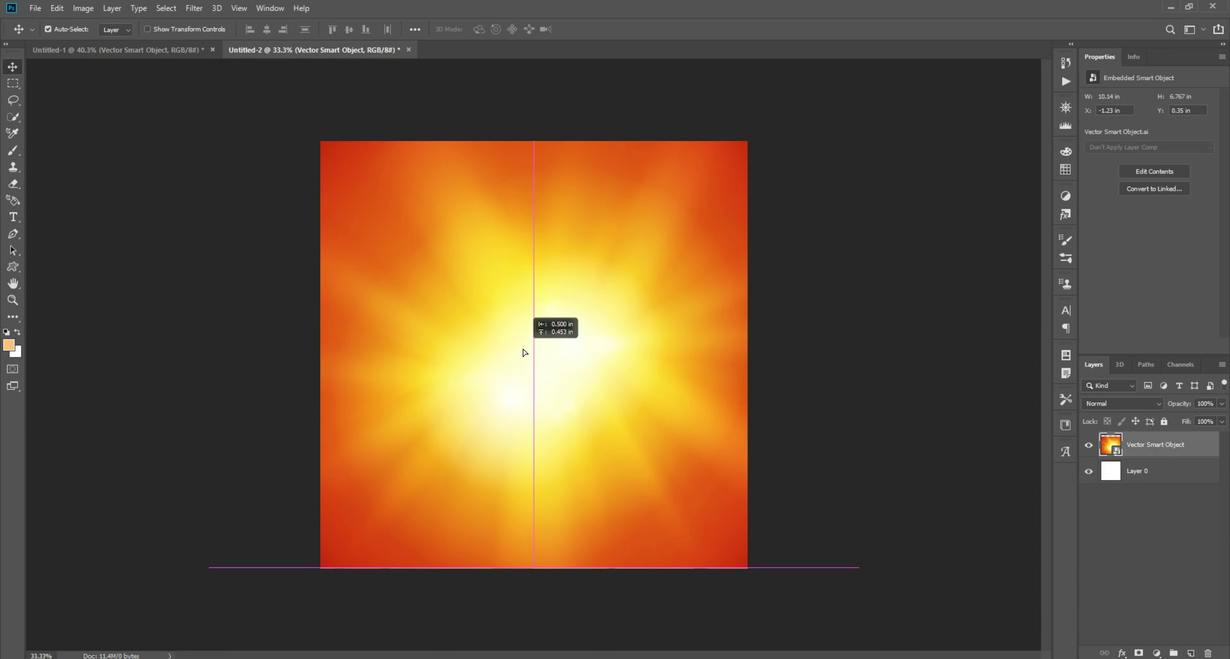
{"action": "left_click", "coordinate": [138, 90]}
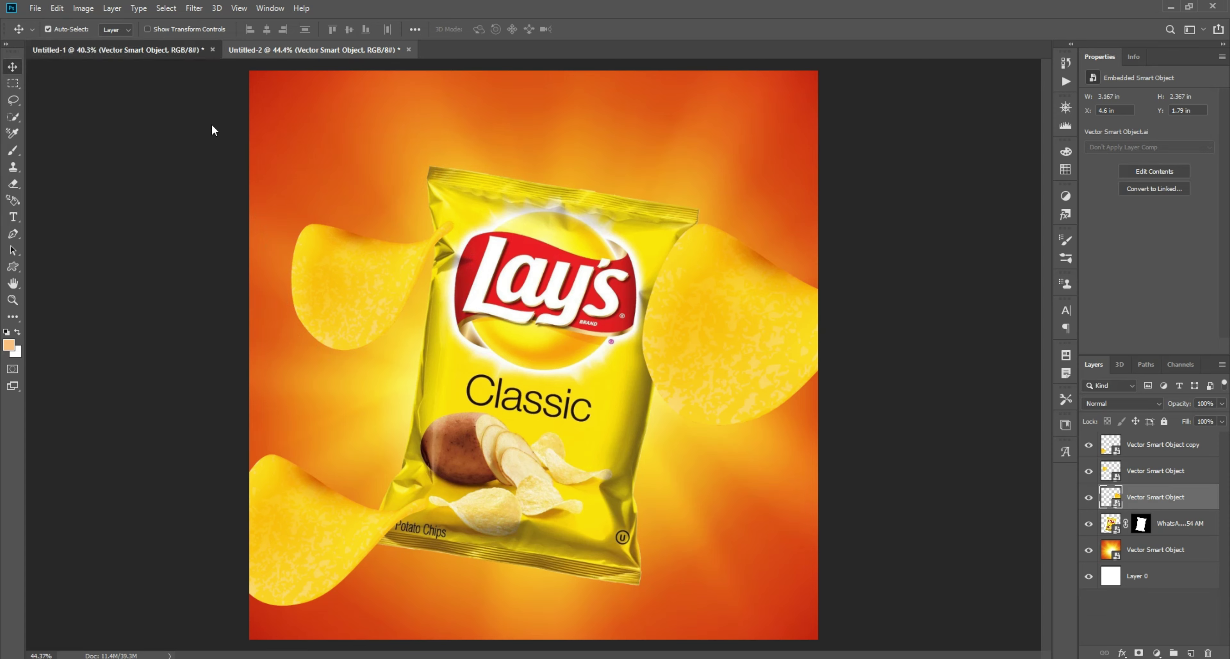
Step: Enlarge the bottom-right chip and shift it slightly upward
{"action": "key", "text": "ctrl+t"}
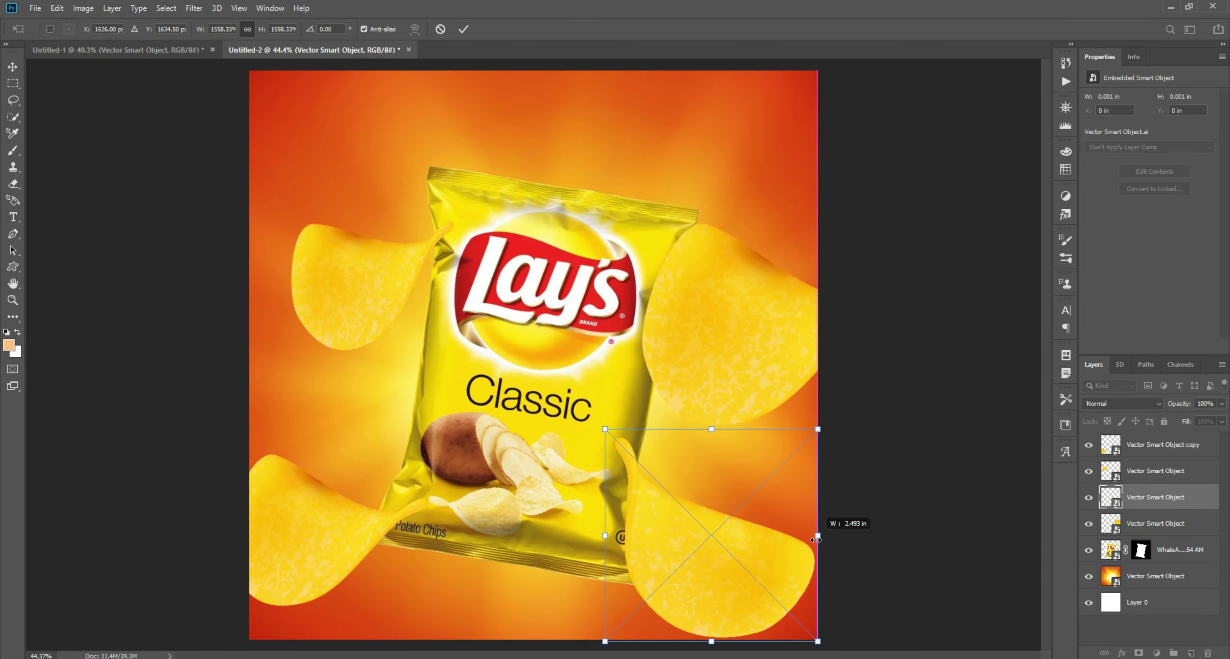
{"action": "left_click_drag", "start_coordinate": [692, 558], "coordinate": [691, 529]}
{"action": "key", "text": "Return"}
Step: Paste the 'Potato chips – Crispy and Tasty' title at the top left
{"action": "left_click", "coordinate": [549, 332]}
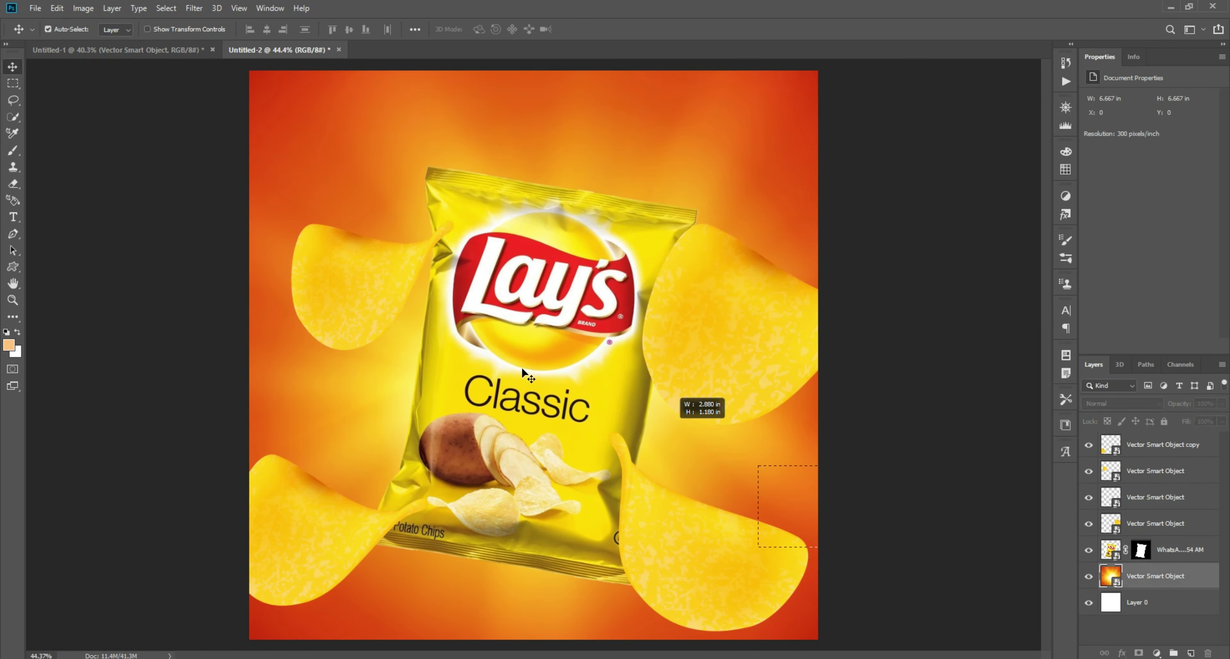
{"action": "left_click", "coordinate": [317, 240]}
{"action": "key", "text": "ctrl+v"}
{"action": "key", "text": "Return"}
Step: Paint black on the top chip's mask with a smaller brush to hide where it meets the bag
{"action": "key", "text": "b"}
{"action": "key", "text": "d"}
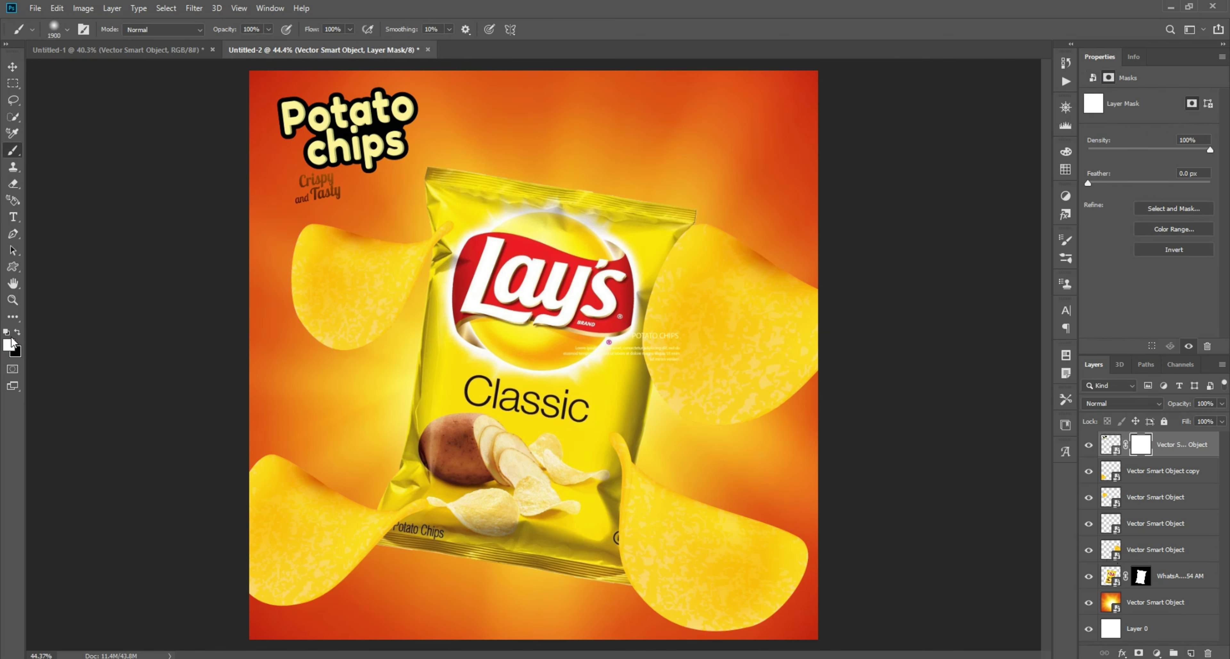
{"action": "left_click", "coordinate": [9, 345]}
{"action": "left_click", "coordinate": [788, 431]}
{"action": "scroll", "coordinate": [613, 359], "scroll_direction": "up", "scroll_amount": 2}
{"action": "scroll", "coordinate": [613, 359], "scroll_direction": "up", "scroll_amount": 2}
{"action": "key", "text": "bracketleft"}
{"action": "key", "text": "bracketleft"}
{"action": "key", "text": "bracketleft"}
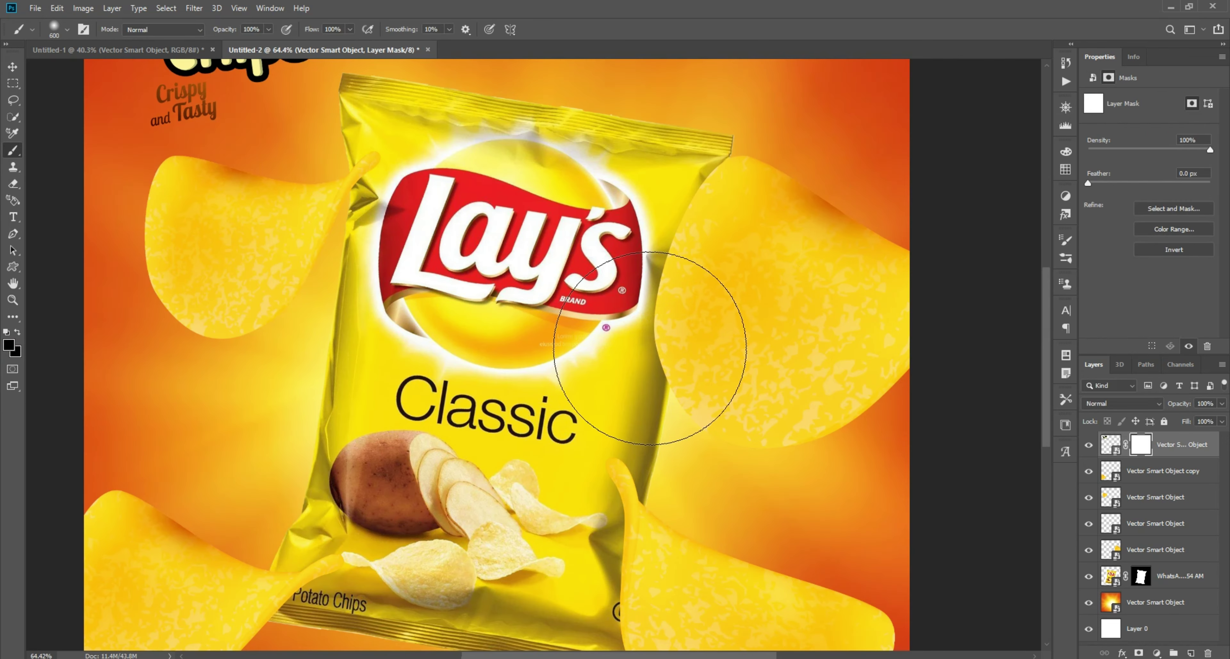
{"action": "left_click", "coordinate": [643, 347]}
{"action": "scroll", "coordinate": [669, 344], "scroll_direction": "down", "scroll_amount": 6}
Step: Add a new blank layer clipped to the bag in Screen mode
{"action": "key", "text": "v"}
{"action": "key", "text": "ctrl+shift+n"}
{"action": "key", "text": "b"}
{"action": "scroll", "coordinate": [718, 319], "scroll_direction": "up", "scroll_amount": 3}
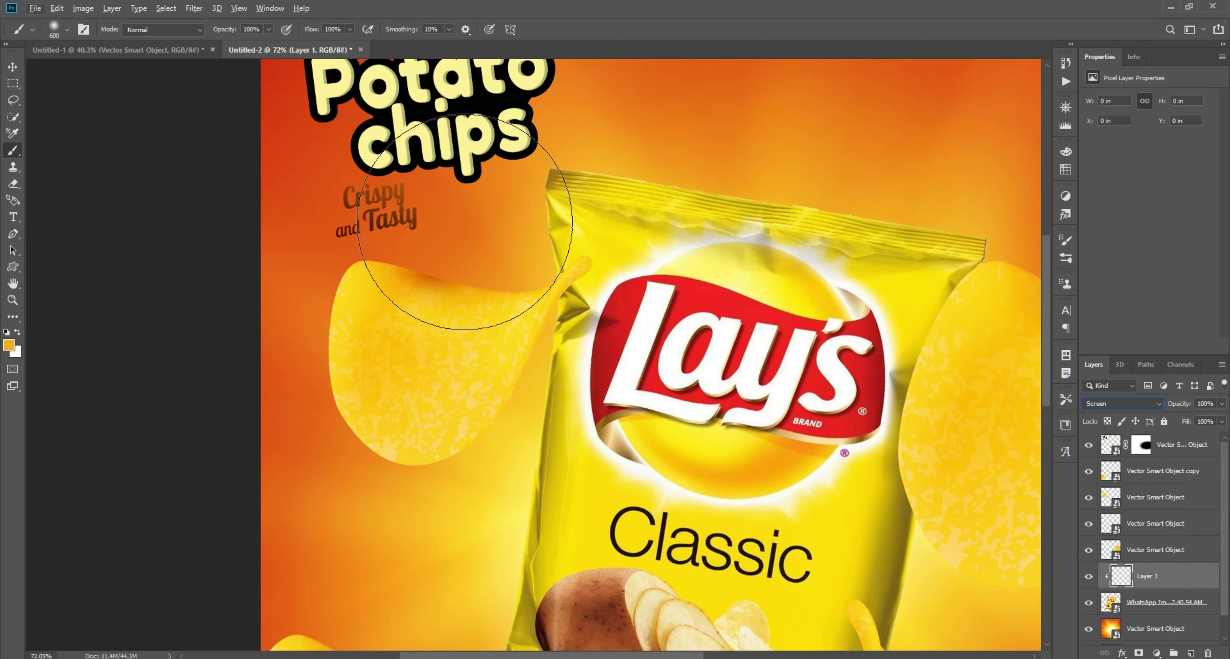
Step: Paint a glow along the bag's edge on Layer 1 with a smaller brush
{"action": "key", "text": "bracketleft"}
{"action": "key", "text": "bracketleft"}
{"action": "key", "text": "bracketleft"}
{"action": "scroll", "coordinate": [576, 261], "scroll_direction": "up", "scroll_amount": 2}
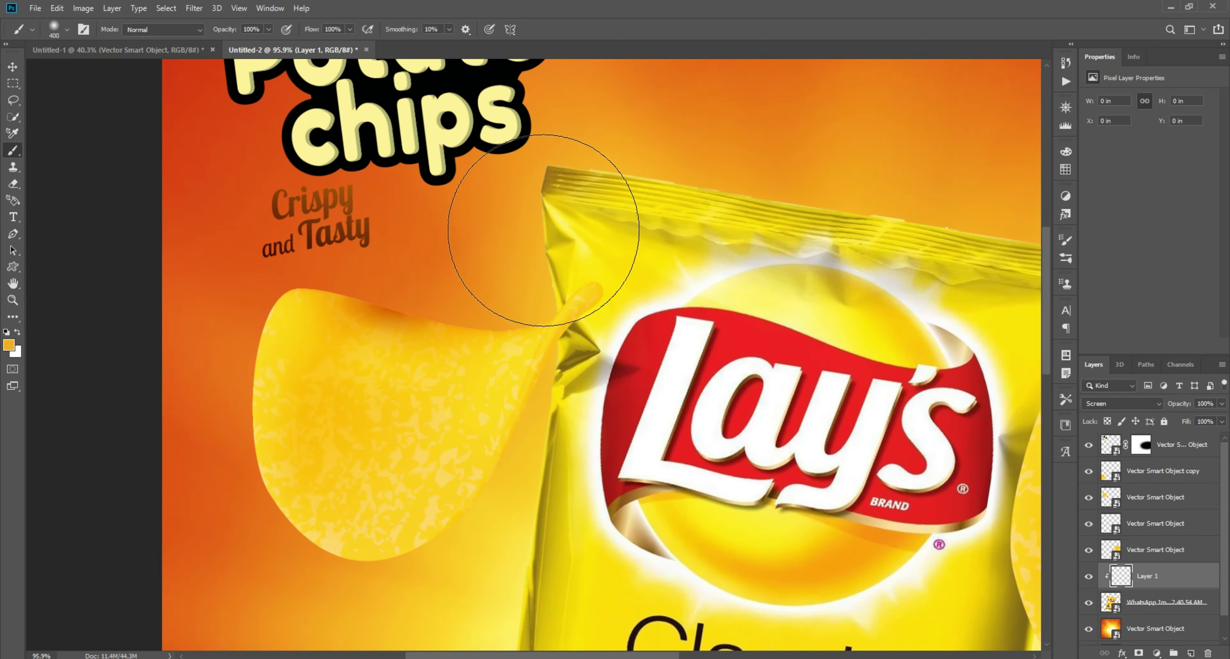
{"action": "key", "text": "bracketleft"}
{"action": "left_click_drag", "start_coordinate": [514, 179], "coordinate": [537, 432]}
{"action": "scroll", "coordinate": [537, 432], "scroll_direction": "down", "scroll_amount": 5}
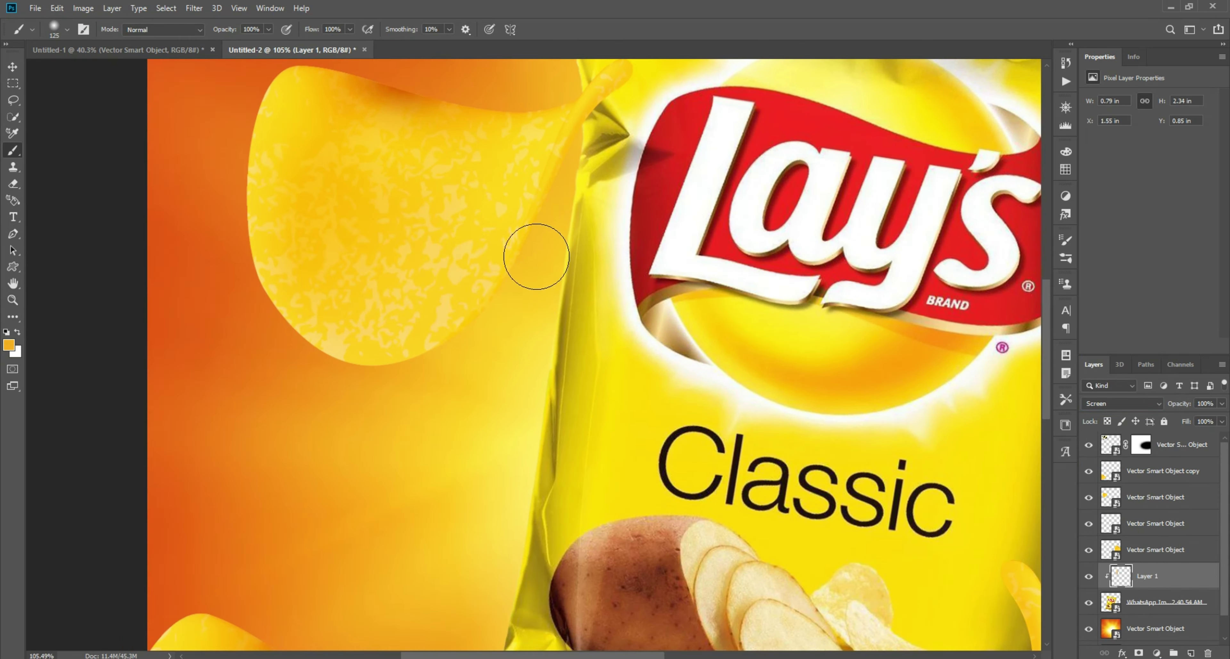
{"action": "scroll", "coordinate": [537, 432], "scroll_direction": "down", "scroll_amount": 3}
{"action": "scroll", "coordinate": [514, 433], "scroll_direction": "down", "scroll_amount": 3}
{"action": "scroll", "coordinate": [186, 357], "scroll_direction": "up", "scroll_amount": 3}
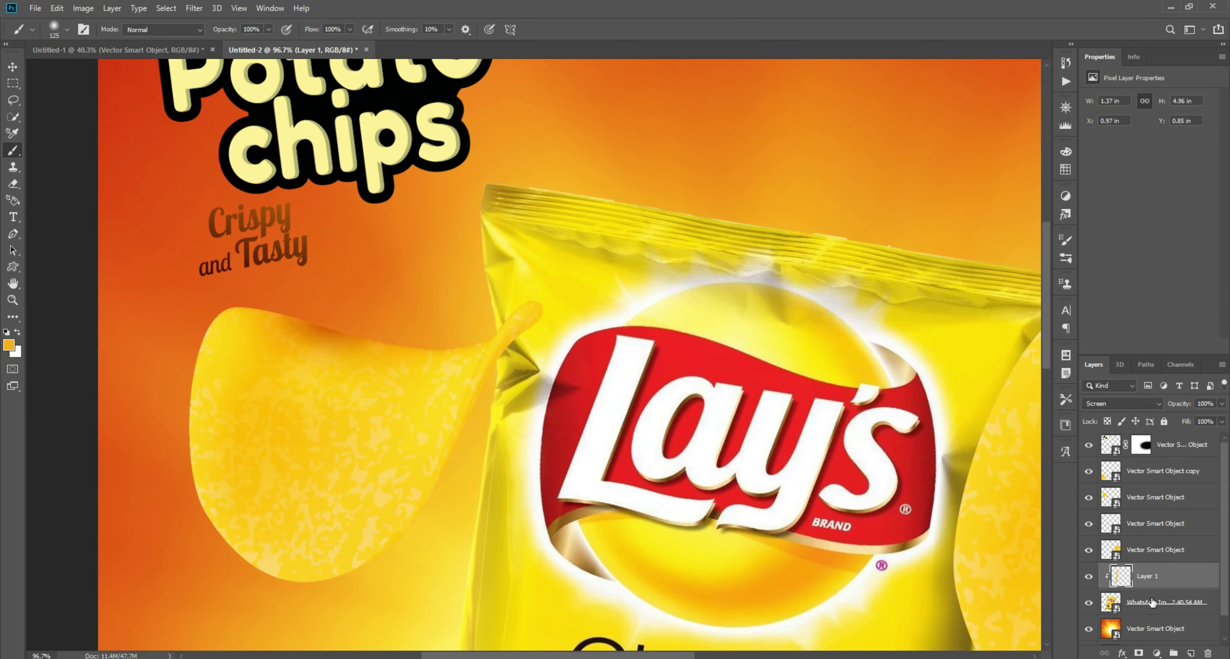
{"action": "scroll", "coordinate": [186, 358], "scroll_direction": "up", "scroll_amount": 1}
Step: Add clipped Layer 2 in Screen mode and paint a light yellow-orange glow along the bag's edge
{"action": "key", "text": "ctrl+shift+alt+n"}
{"action": "left_click", "coordinate": [8, 345]}
{"action": "left_click", "coordinate": [587, 451]}
{"action": "left_click", "coordinate": [788, 431]}
{"action": "left_click", "coordinate": [1121, 403]}
{"action": "left_click", "coordinate": [1107, 448]}
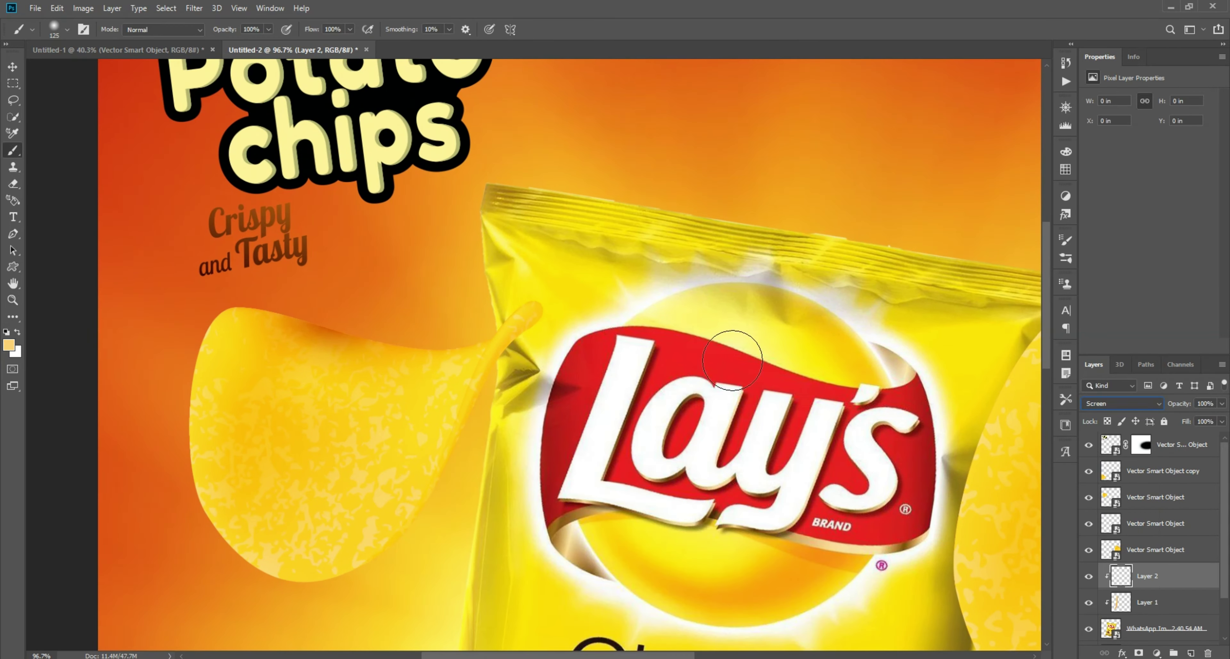
{"action": "left_click_drag", "start_coordinate": [490, 201], "coordinate": [470, 328]}
{"action": "scroll", "coordinate": [470, 327], "scroll_direction": "down", "scroll_amount": 4}
{"action": "scroll", "coordinate": [483, 300], "scroll_direction": "down", "scroll_amount": 2}
Step: Add Layer 3 clipped to the bag
{"action": "key", "text": "ctrl+shift+alt+n"}
{"action": "scroll", "coordinate": [499, 302], "scroll_direction": "up", "scroll_amount": 5}
{"action": "scroll", "coordinate": [516, 233], "scroll_direction": "down", "scroll_amount": 3}
{"action": "scroll", "coordinate": [572, 424], "scroll_direction": "up", "scroll_amount": 4}
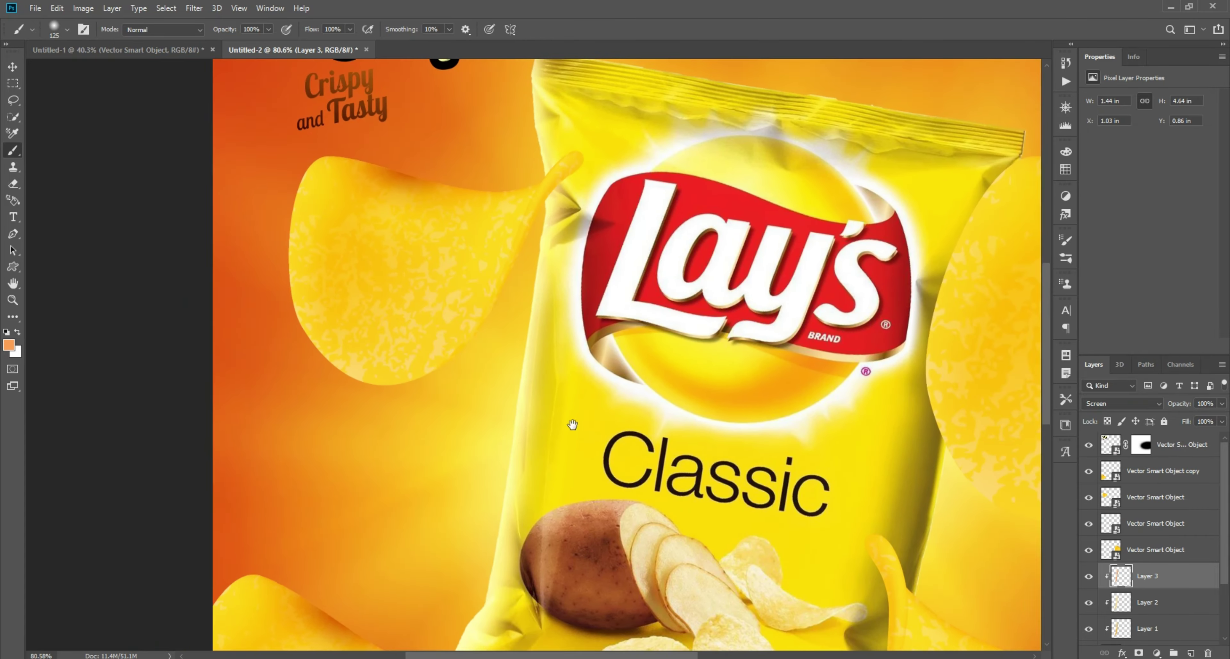
{"action": "scroll", "coordinate": [572, 424], "scroll_direction": "up", "scroll_amount": 2}
Step: Add clipped Layer 4 in Screen mode with white as the painting colour
{"action": "key", "text": "ctrl+shift+alt+n"}
{"action": "left_click", "coordinate": [9, 344]}
{"action": "left_click", "coordinate": [498, 440]}
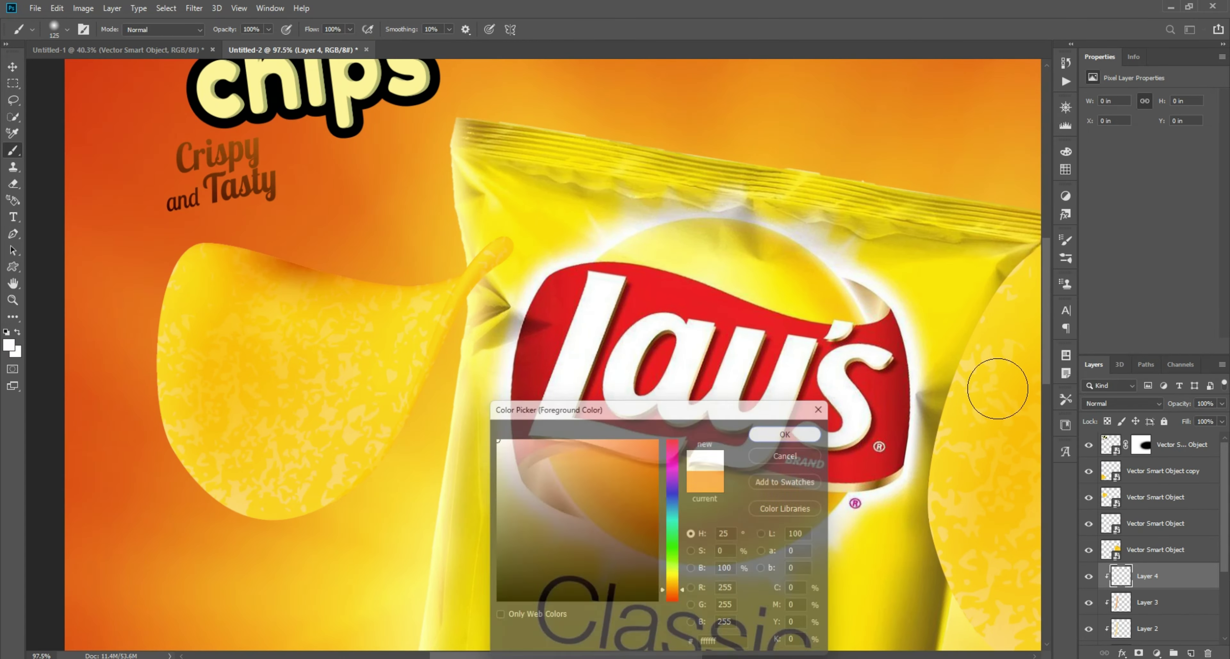
{"action": "key", "text": "Return"}
{"action": "left_click", "coordinate": [1120, 404]}
{"action": "left_click", "coordinate": [1112, 447]}
Step: Shift the Color Balance adjustment's midtones toward cyan
{"action": "scroll", "coordinate": [451, 203], "scroll_direction": "down", "scroll_amount": 3}
{"action": "key", "text": "v"}
{"action": "scroll", "coordinate": [451, 203], "scroll_direction": "down", "scroll_amount": 3}
{"action": "left_click", "coordinate": [1184, 605]}
{"action": "left_click_drag", "start_coordinate": [1131, 127], "coordinate": [1095, 126]}
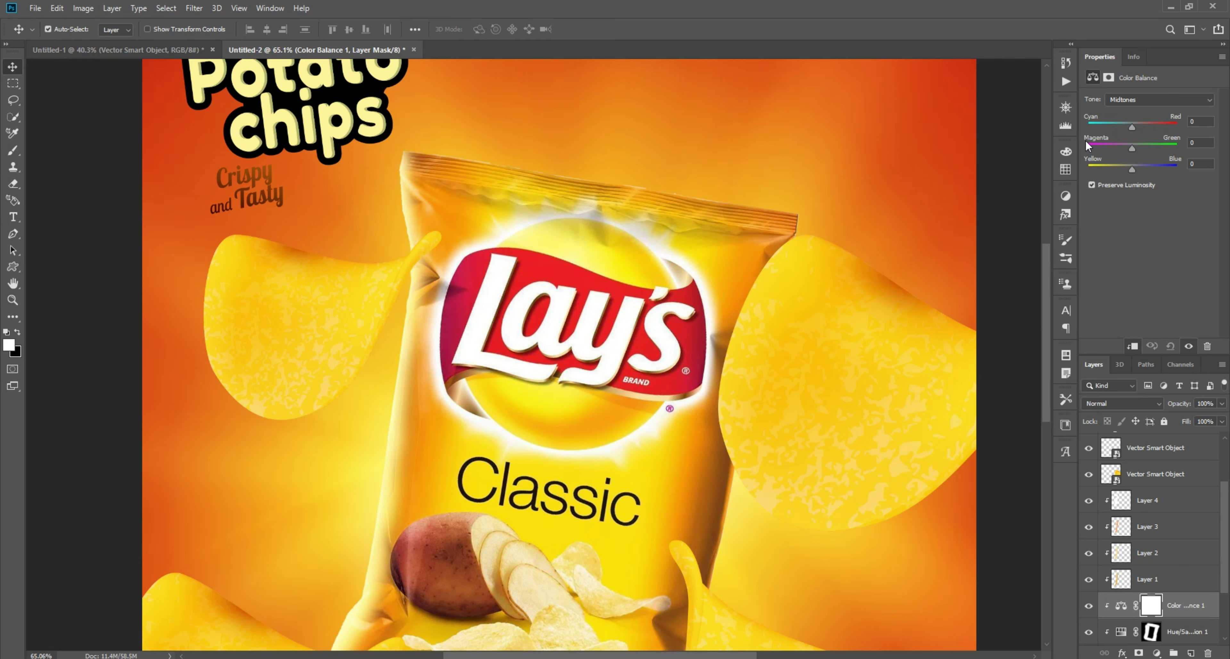
Step: Push Color Balance midtones toward blue, invert its mask, and reveal it along the bag's edges
{"action": "left_click_drag", "start_coordinate": [1131, 169], "coordinate": [1178, 175]}
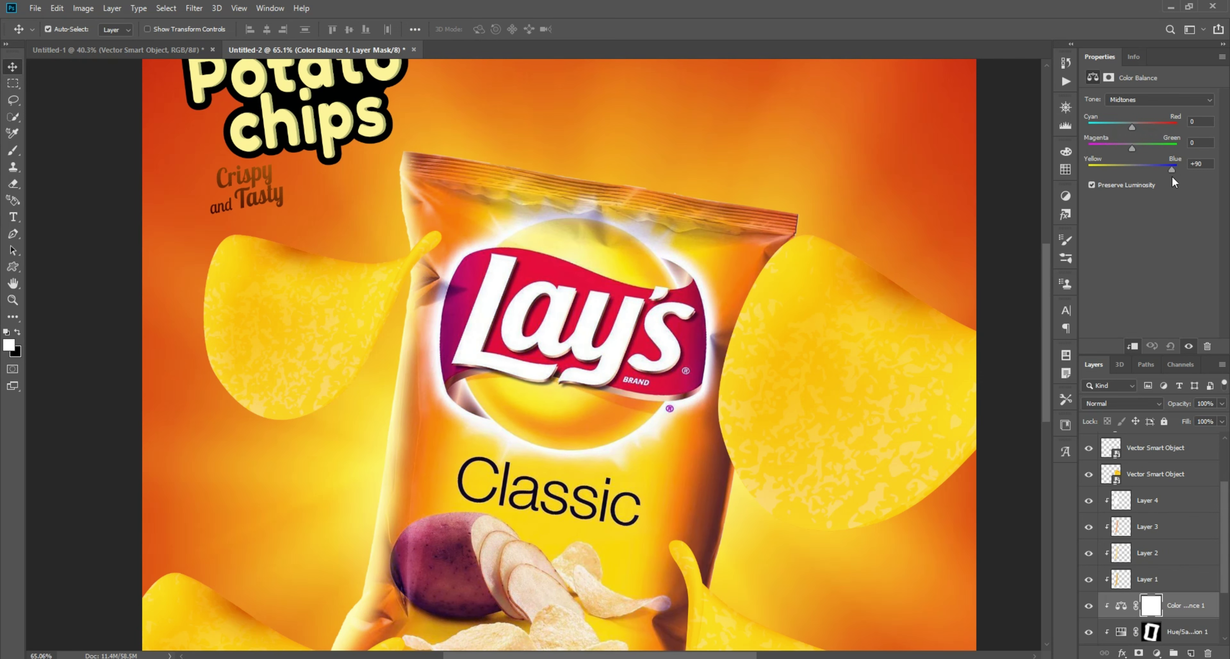
{"action": "key", "text": "ctrl+i"}
{"action": "key", "text": "b"}
{"action": "left_click_drag", "start_coordinate": [357, 192], "coordinate": [378, 393]}
{"action": "mouse_move", "coordinate": [340, 624]}
{"action": "left_mouse_down"}
{"action": "mouse_move", "coordinate": [353, 479]}
{"action": "mouse_move", "coordinate": [285, 418]}
{"action": "left_mouse_up"}
{"action": "mouse_move", "coordinate": [306, 515]}
{"action": "left_mouse_down"}
{"action": "mouse_move", "coordinate": [549, 590]}
{"action": "mouse_move", "coordinate": [702, 372]}
{"action": "left_mouse_up"}
{"action": "mouse_move", "coordinate": [681, 365]}
{"action": "left_mouse_down"}
{"action": "mouse_move", "coordinate": [667, 494]}
{"action": "mouse_move", "coordinate": [668, 229]}
{"action": "left_mouse_up"}
{"action": "left_click_drag", "start_coordinate": [659, 229], "coordinate": [678, 320]}
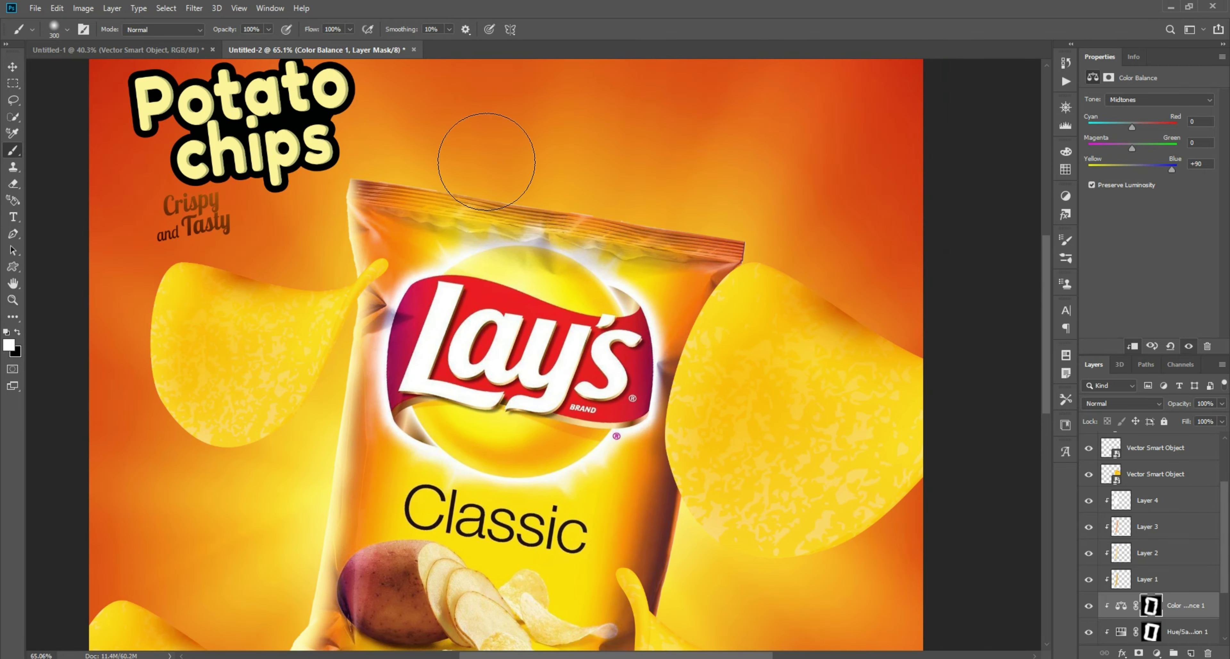
Step: Move Layer 4's glow rightward and add a Curves layer lowering output to 112
{"action": "key", "text": "ctrl+0"}
{"action": "scroll", "coordinate": [258, 393], "scroll_direction": "up", "scroll_amount": 5}
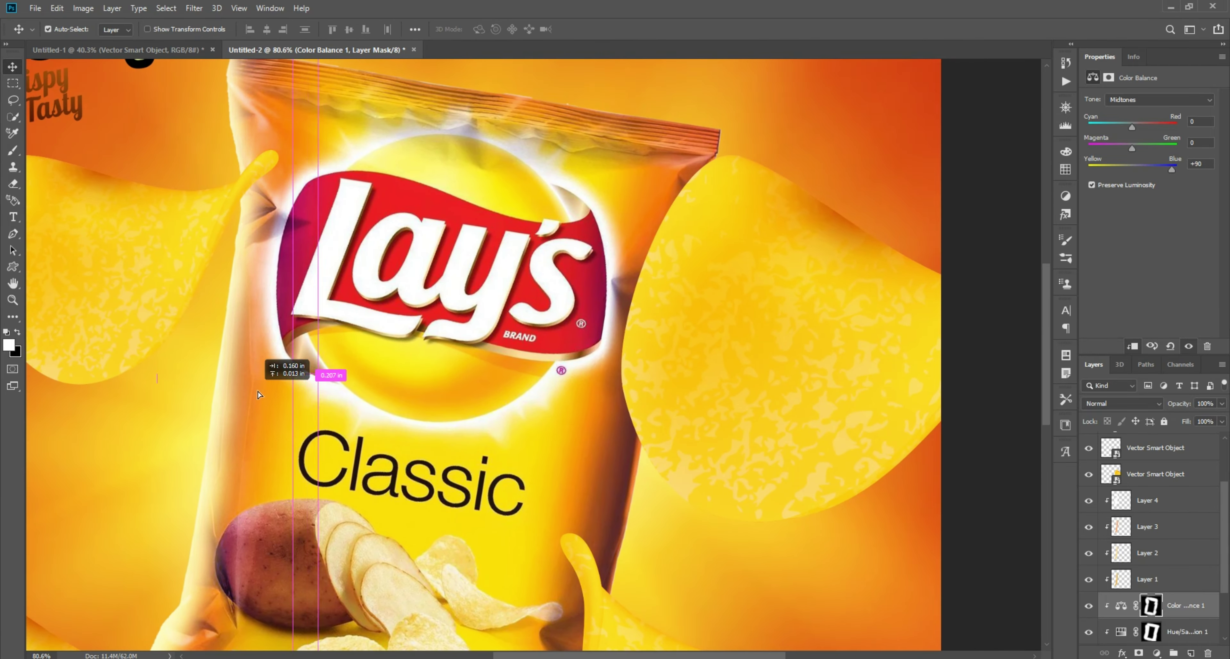
{"action": "left_click_drag", "start_coordinate": [258, 393], "coordinate": [811, 454]}
{"action": "key", "text": "ctrl+0"}
{"action": "left_click", "coordinate": [1156, 652]}
{"action": "left_click_drag", "start_coordinate": [1208, 131], "coordinate": [1208, 182]}
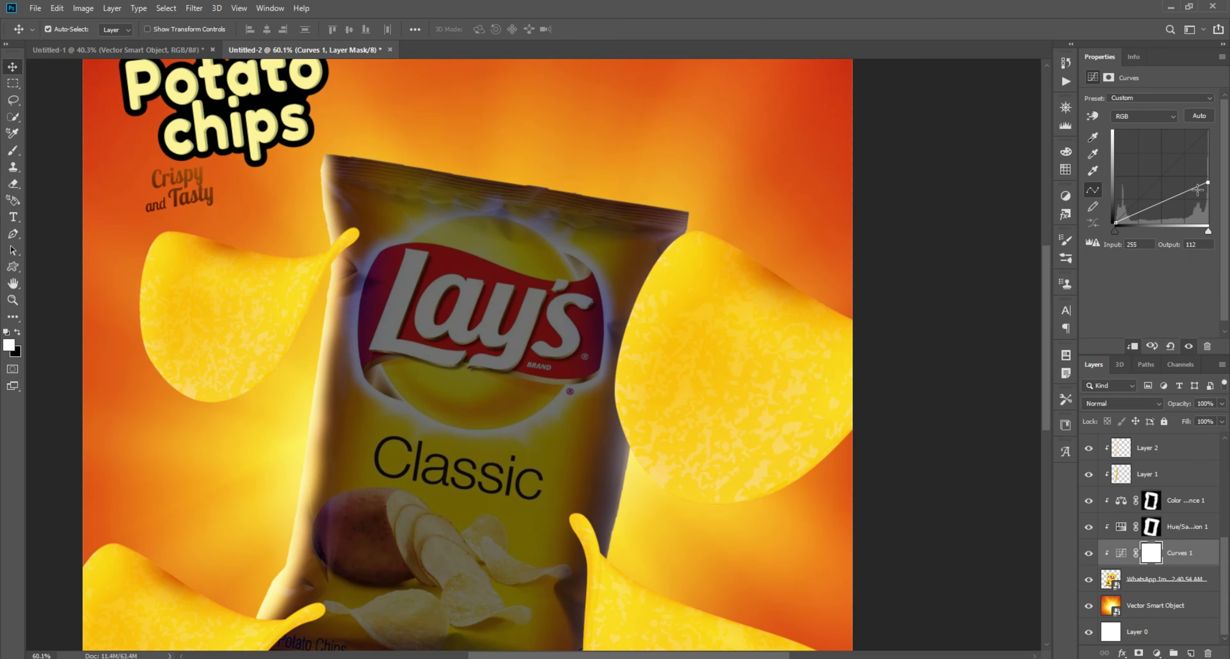
Step: Paint black with a 500 px brush on the Curves mask to keep the bag's centre bright
{"action": "key", "text": "b"}
{"action": "key", "text": "x"}
{"action": "key", "text": "bracketright"}
{"action": "key", "text": "bracketright"}
{"action": "scroll", "coordinate": [677, 245], "scroll_direction": "down", "scroll_amount": 2}
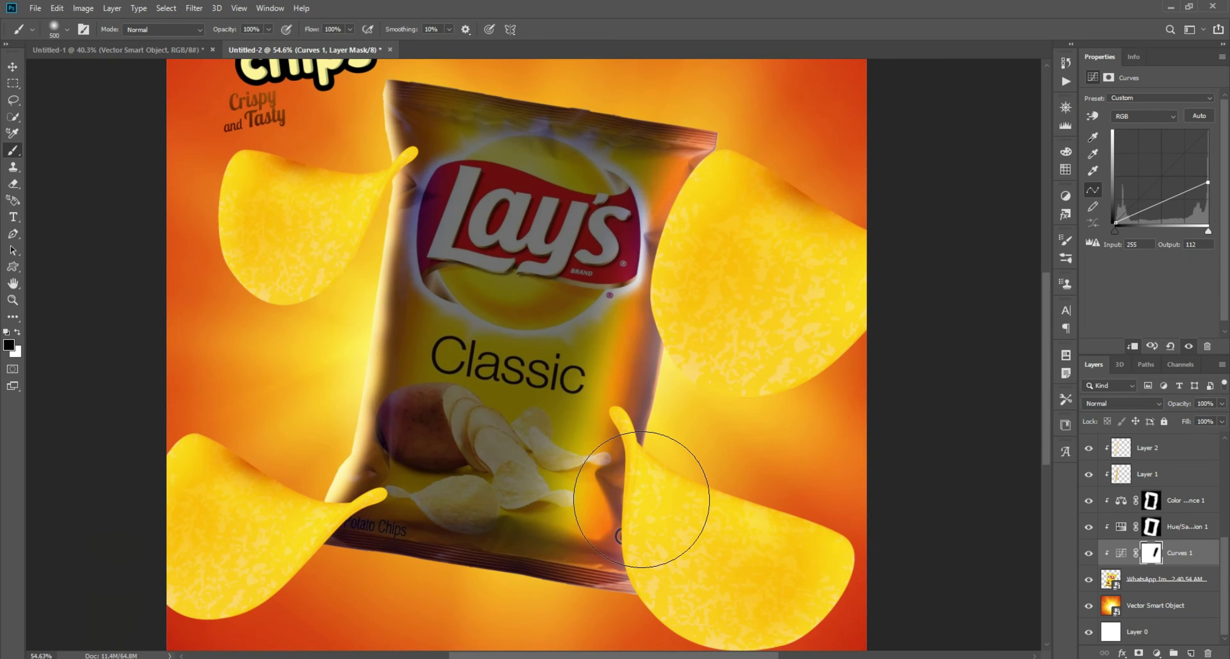
{"action": "mouse_move", "coordinate": [659, 508]}
{"action": "left_mouse_down"}
{"action": "mouse_move", "coordinate": [728, 69]}
{"action": "mouse_move", "coordinate": [330, 313]}
{"action": "mouse_move", "coordinate": [357, 604]}
{"action": "mouse_move", "coordinate": [540, 553]}
{"action": "left_mouse_up"}
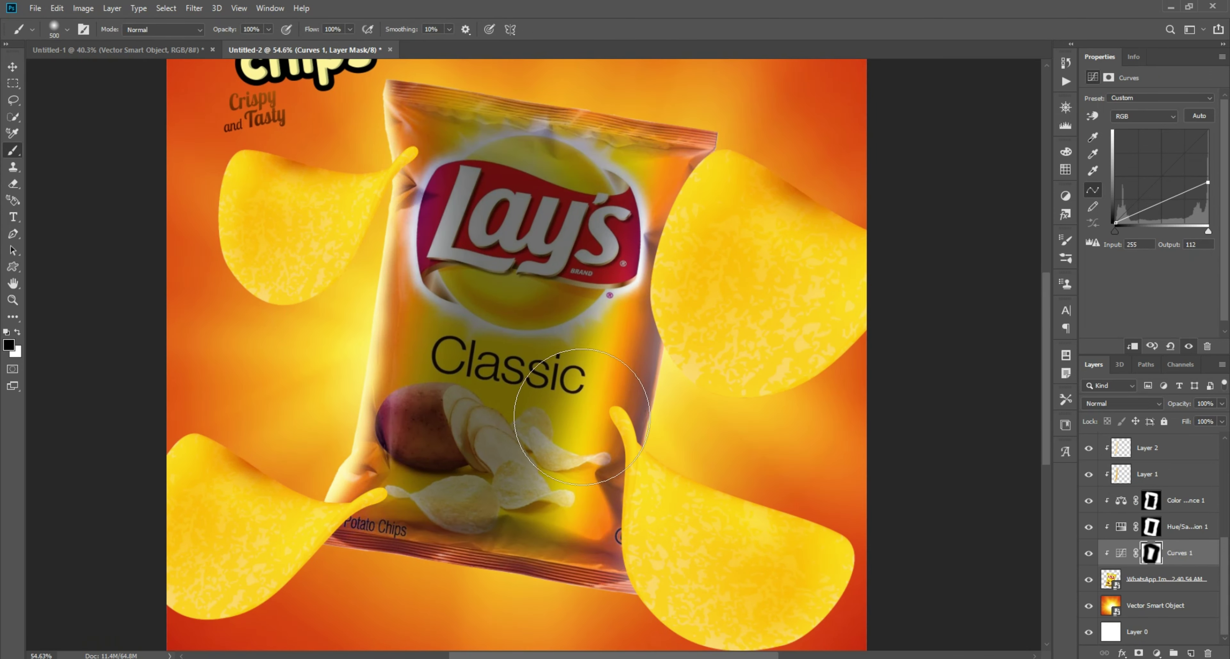
{"action": "scroll", "coordinate": [337, 392], "scroll_direction": "up", "scroll_amount": 2}
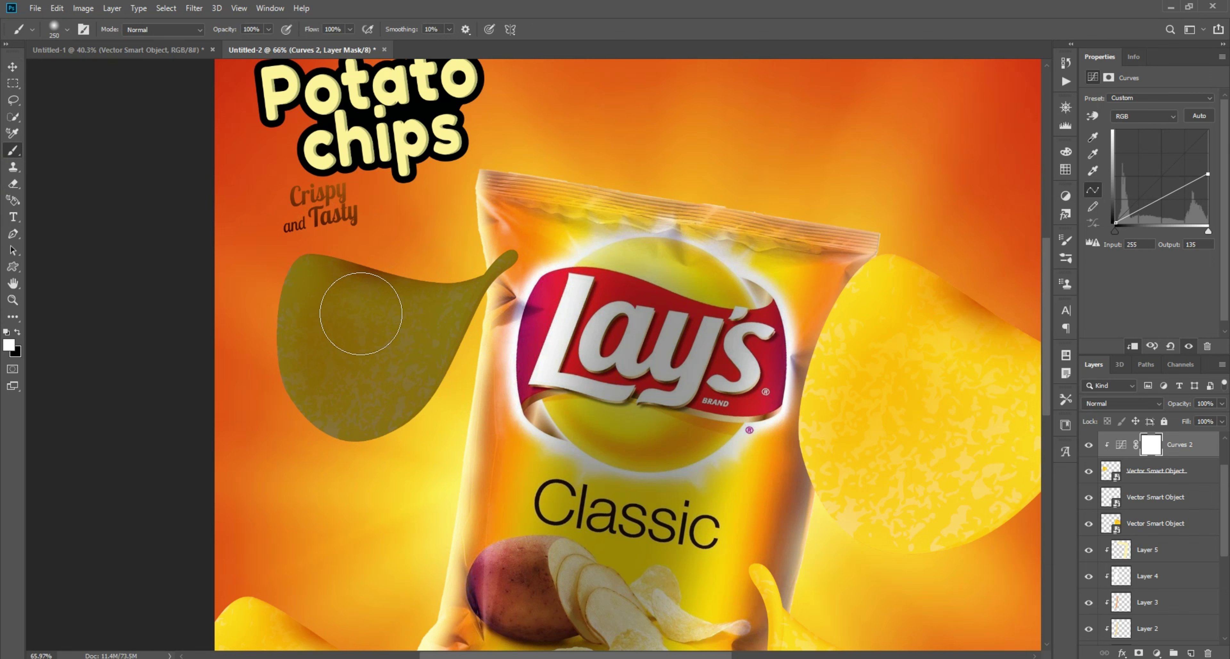
Step: Paint brightness back onto part of the left chip through its curve mask
{"action": "mouse_move", "coordinate": [356, 302]}
{"action": "left_mouse_down"}
{"action": "mouse_move", "coordinate": [459, 267]}
{"action": "mouse_move", "coordinate": [356, 461]}
{"action": "mouse_move", "coordinate": [463, 346]}
{"action": "mouse_move", "coordinate": [420, 382]}
{"action": "left_mouse_up"}
{"action": "key", "text": "v"}
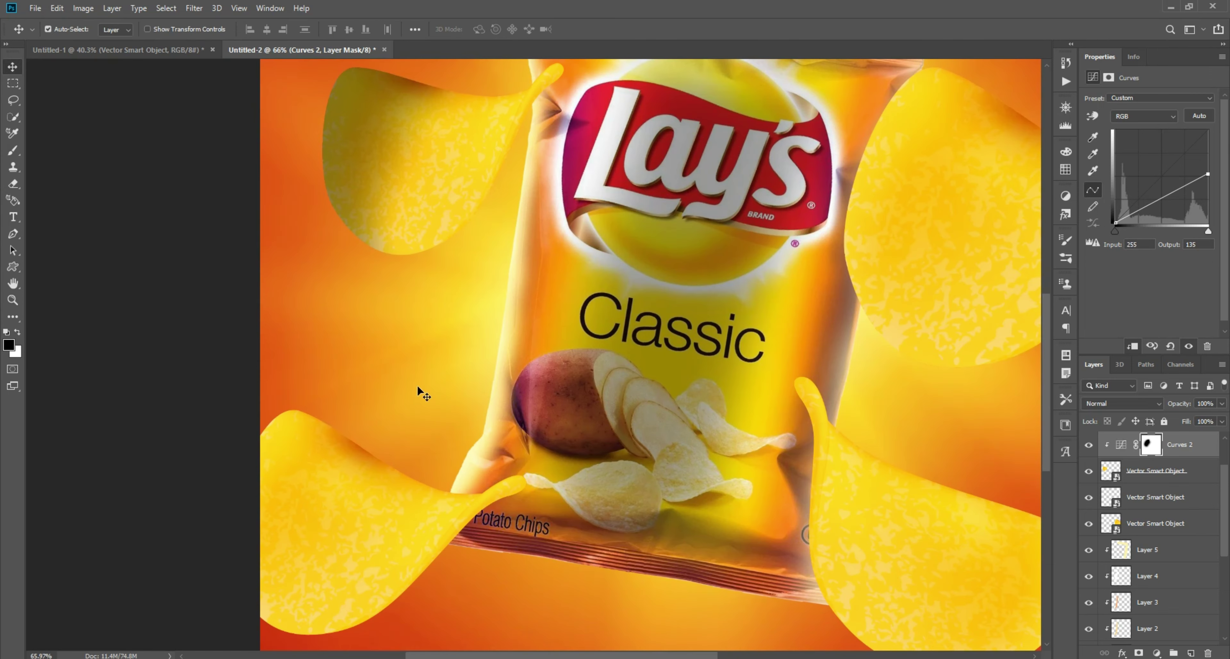
{"action": "left_click", "coordinate": [1155, 652]}
Step: Add a lowered Curves clipped to the right chip and paint its centre back bright
{"action": "left_click", "coordinate": [1151, 423]}
{"action": "left_click", "coordinate": [1184, 457], "text": "alt"}
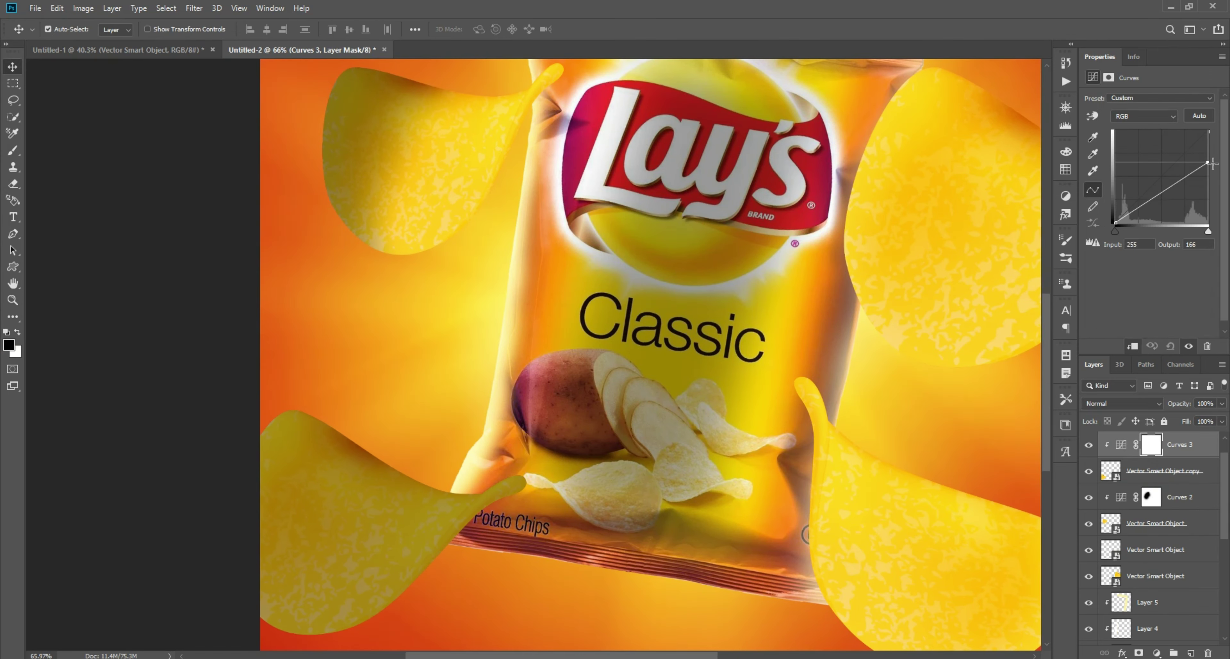
{"action": "left_click_drag", "start_coordinate": [1208, 130], "coordinate": [1208, 191]}
{"action": "key", "text": "b"}
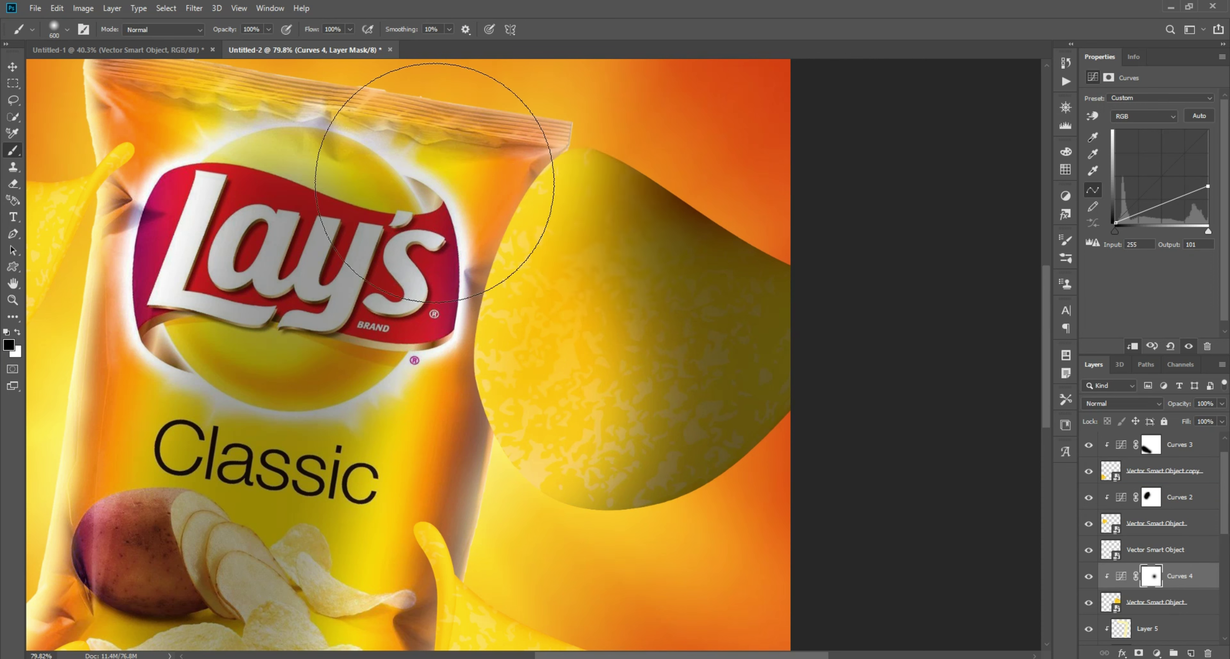
{"action": "left_click_drag", "start_coordinate": [439, 192], "coordinate": [407, 334]}
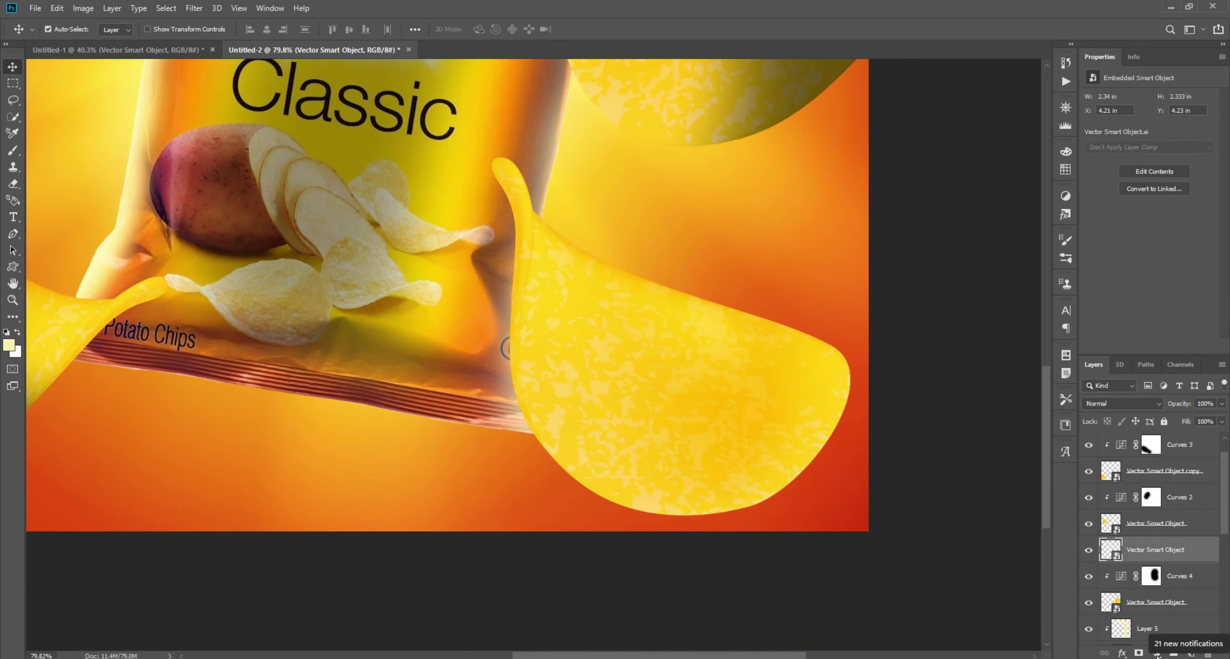
Step: Darken the large lower chip with a clipped, lowered Curves 5, painting its centre back bright
{"action": "left_click", "coordinate": [1157, 655]}
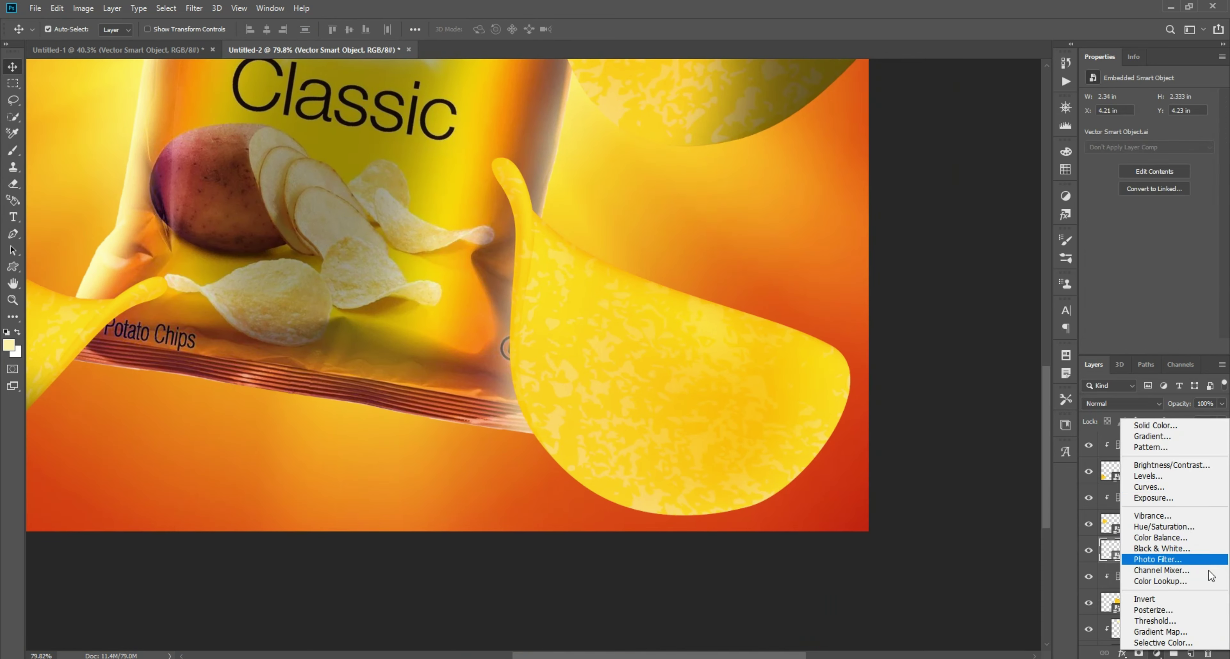
{"action": "left_click", "coordinate": [1041, 477]}
{"action": "left_click", "coordinate": [1132, 345]}
{"action": "left_click_drag", "start_coordinate": [1207, 130], "coordinate": [1208, 184]}
{"action": "key", "text": "b"}
{"action": "mouse_move", "coordinate": [591, 267]}
{"action": "left_mouse_down"}
{"action": "mouse_move", "coordinate": [481, 452]}
{"action": "mouse_move", "coordinate": [522, 447]}
{"action": "mouse_move", "coordinate": [640, 515]}
{"action": "left_mouse_up"}
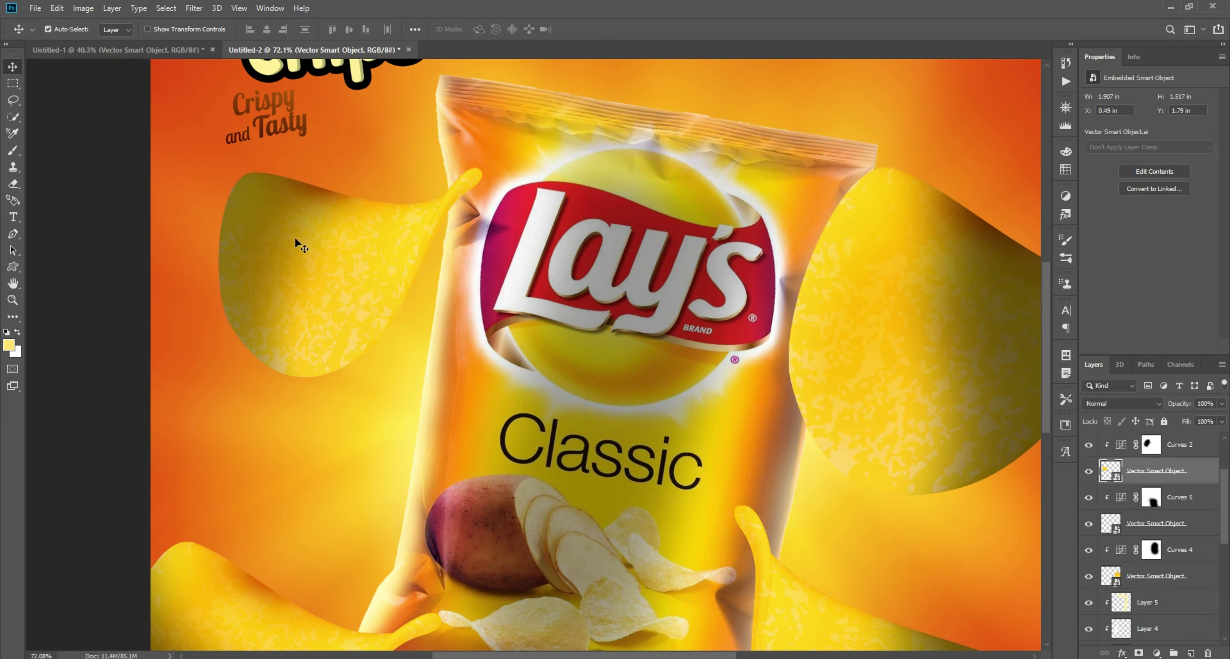
Step: Apply Motion Blur to the floating chips
{"action": "left_click", "coordinate": [193, 8]}
{"action": "left_click", "coordinate": [386, 193]}
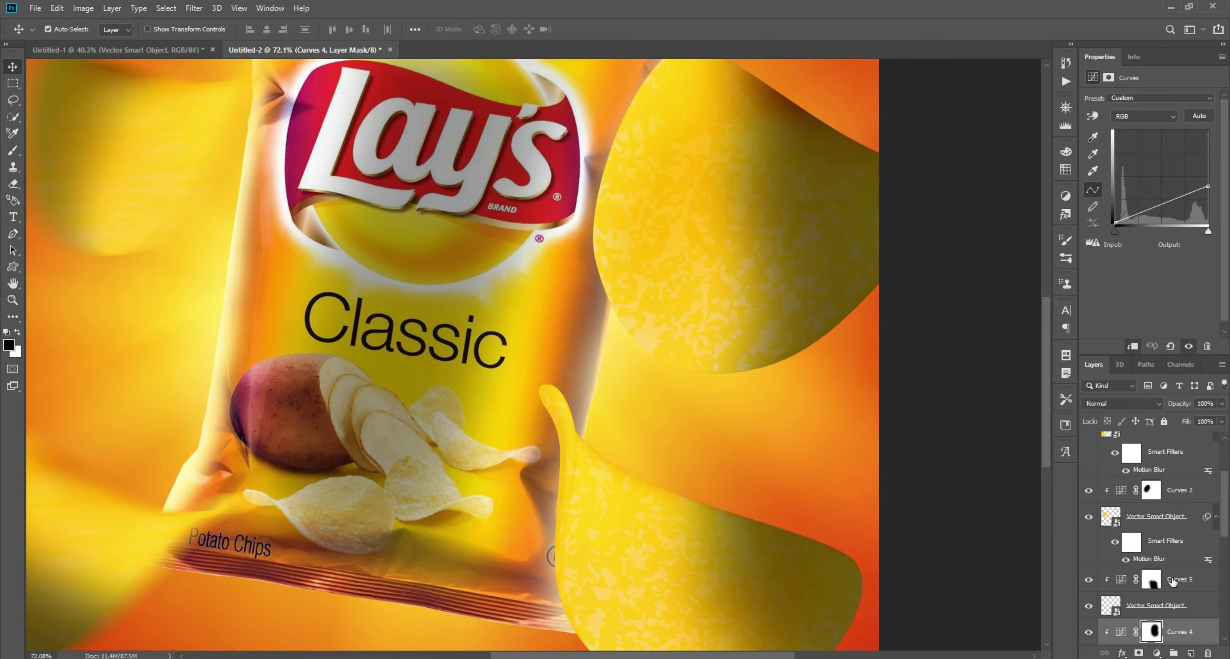
{"action": "left_click", "coordinate": [194, 8]}
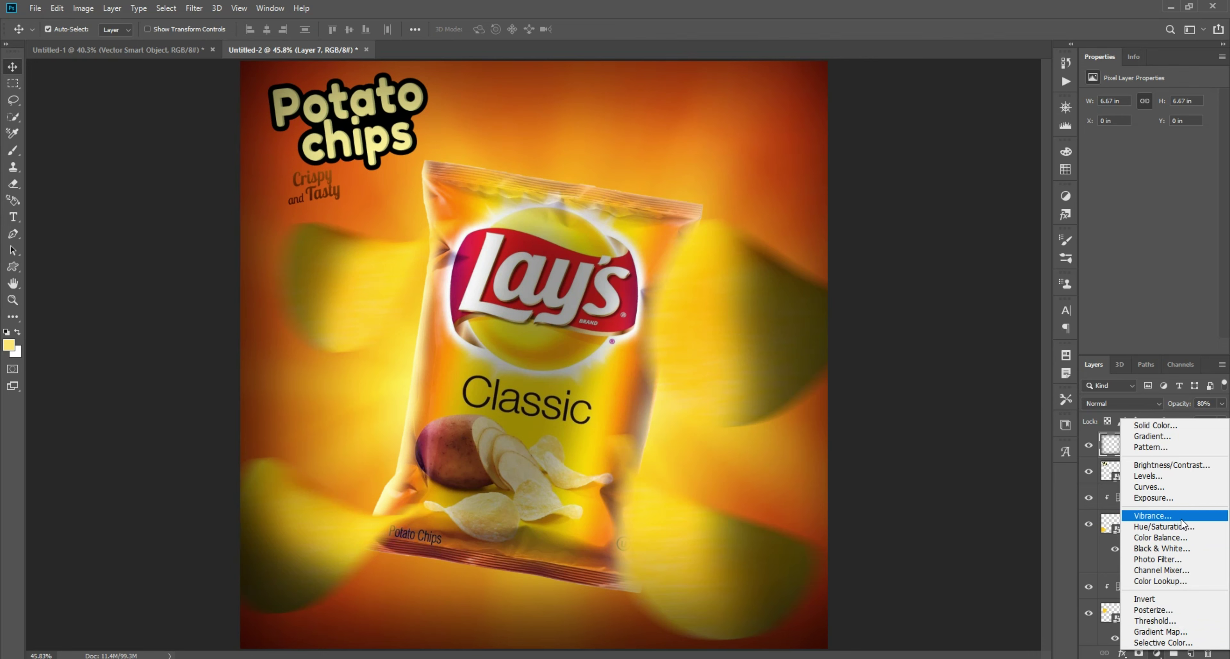
Step: Add Brightness/Contrast at -48 with an inverted mask painted white on the edges for a vignette
{"action": "left_click", "coordinate": [1146, 466]}
{"action": "mouse_move", "coordinate": [1149, 134]}
{"action": "left_mouse_down"}
{"action": "mouse_move", "coordinate": [1162, 135]}
{"action": "mouse_move", "coordinate": [1129, 135]}
{"action": "left_mouse_up"}
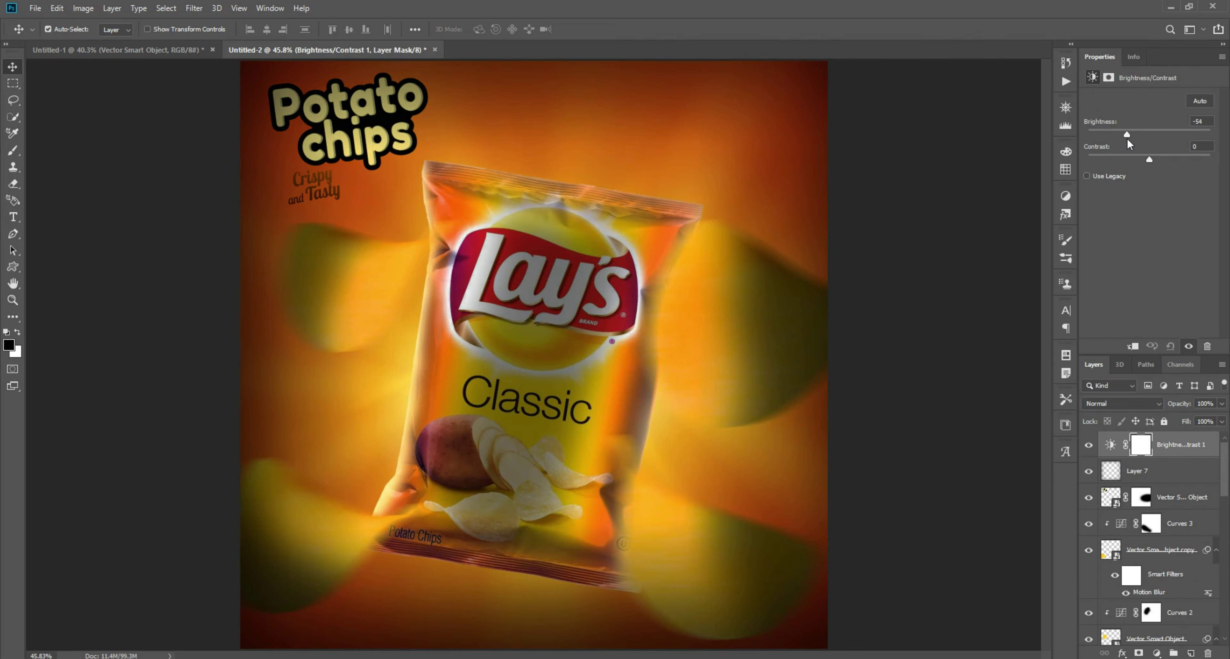
{"action": "key", "text": "ctrl+i"}
{"action": "key", "text": "b"}
{"action": "key", "text": "x"}
{"action": "scroll", "coordinate": [533, 356], "scroll_direction": "down", "scroll_amount": 3}
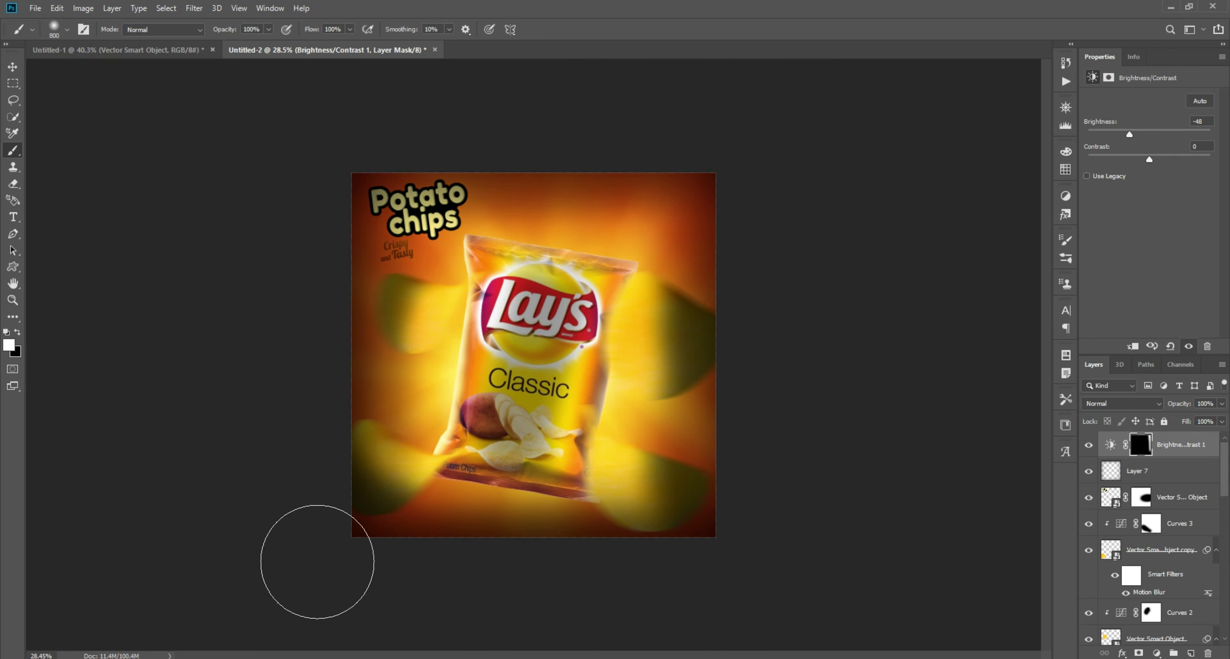
{"action": "scroll", "coordinate": [315, 563], "scroll_direction": "up", "scroll_amount": 2}
{"action": "key", "text": "v"}
Step: Add a Hue/Saturation adjustment shifting the hue to warm the image
{"action": "left_click", "coordinate": [1156, 653]}
{"action": "left_click", "coordinate": [1207, 529]}
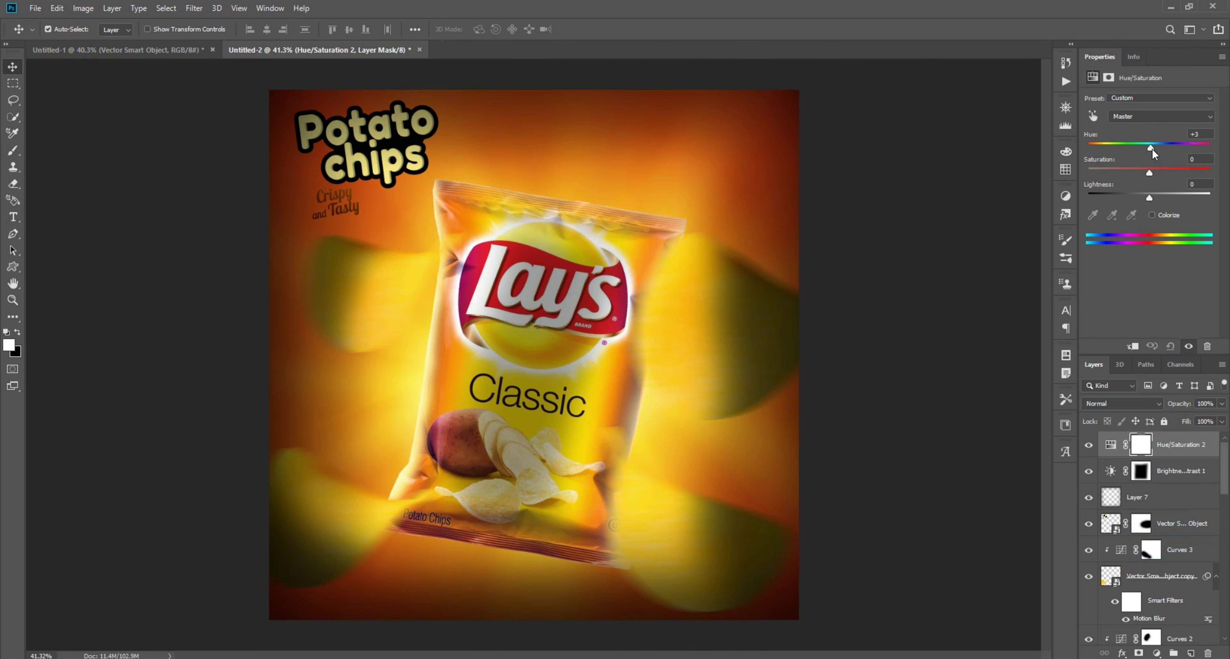
{"action": "left_click_drag", "start_coordinate": [1152, 148], "coordinate": [1128, 176]}
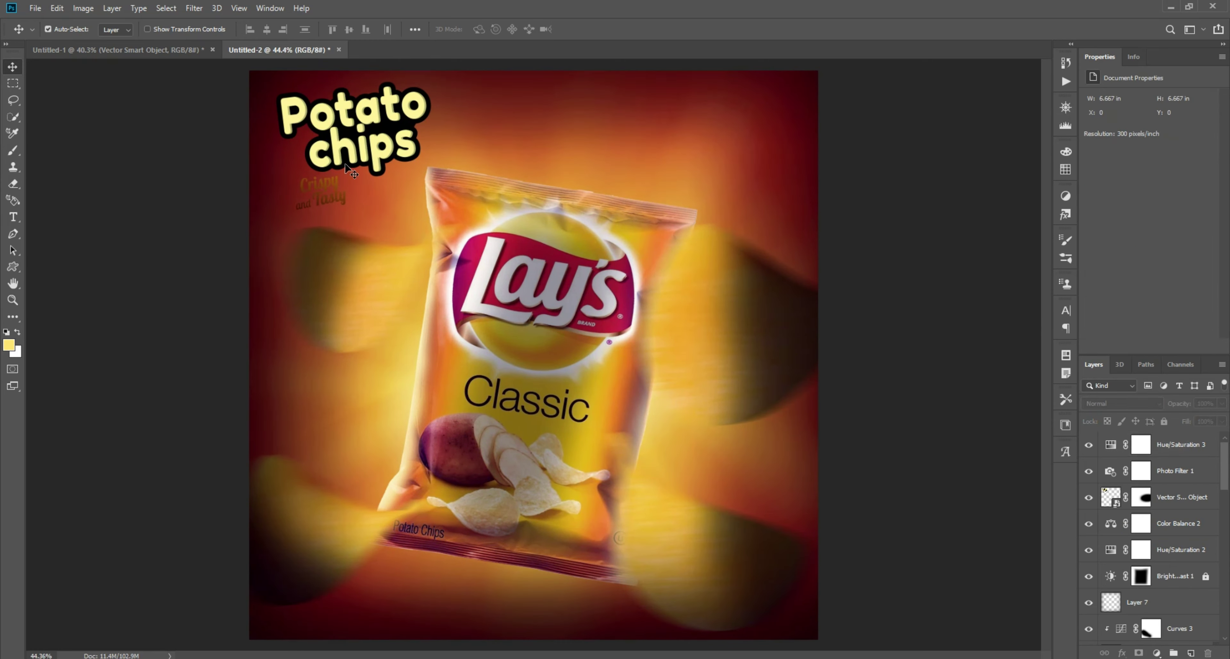
Step: Scale the Potato chips title to about 105% and place it in the top-left corner
{"action": "scroll", "coordinate": [351, 169], "scroll_direction": "up", "scroll_amount": 5, "text": "alt"}
{"action": "left_click", "coordinate": [440, 329]}
{"action": "key", "text": "ctrl+t"}
{"action": "left_click_drag", "start_coordinate": [694, 275], "coordinate": [702, 288]}
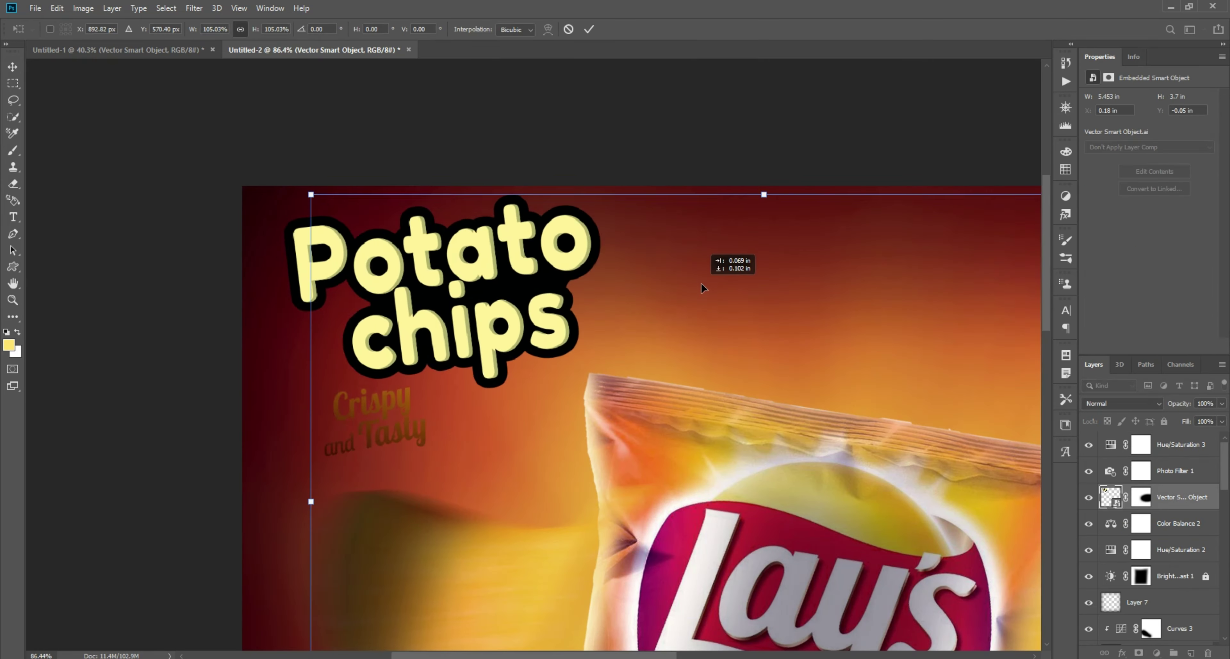
{"action": "key", "text": "Return"}
{"action": "scroll", "coordinate": [600, 366], "scroll_direction": "down", "scroll_amount": 5, "text": "alt"}
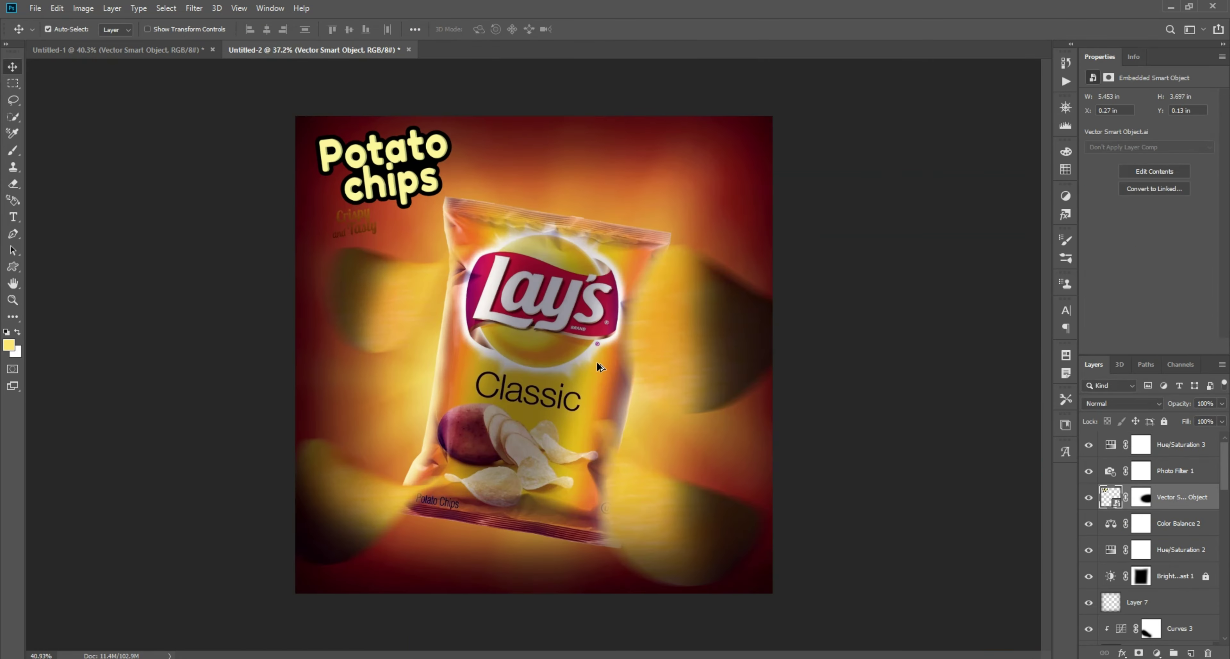